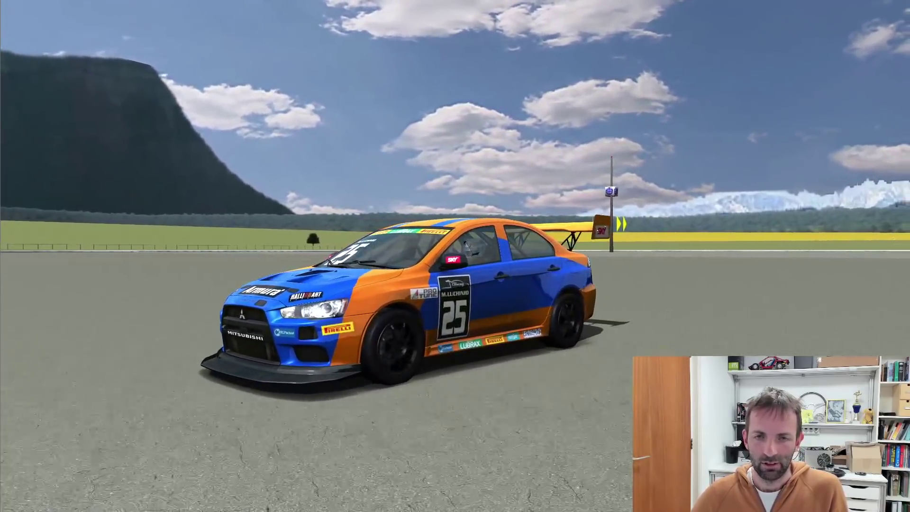
Switch to the cockpit camera, accelerate down the skidpad, then brake hard
key(Escape)
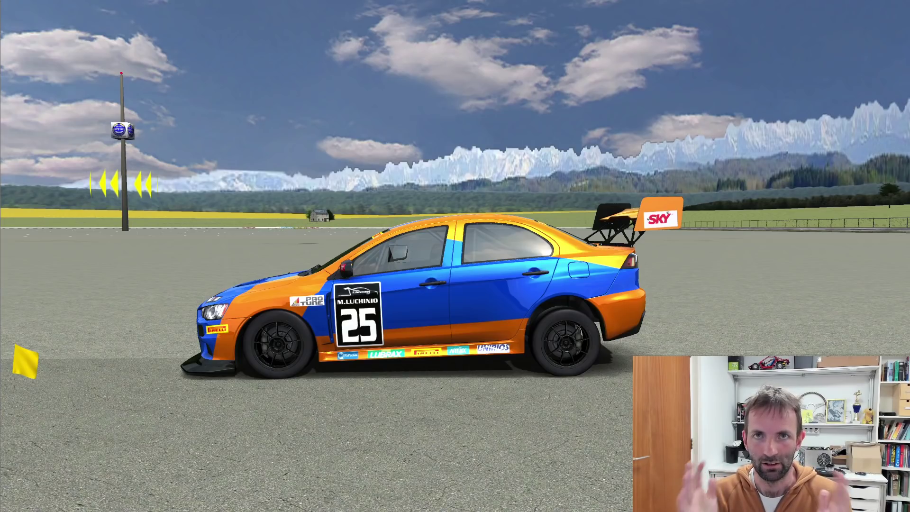
key(Insert)
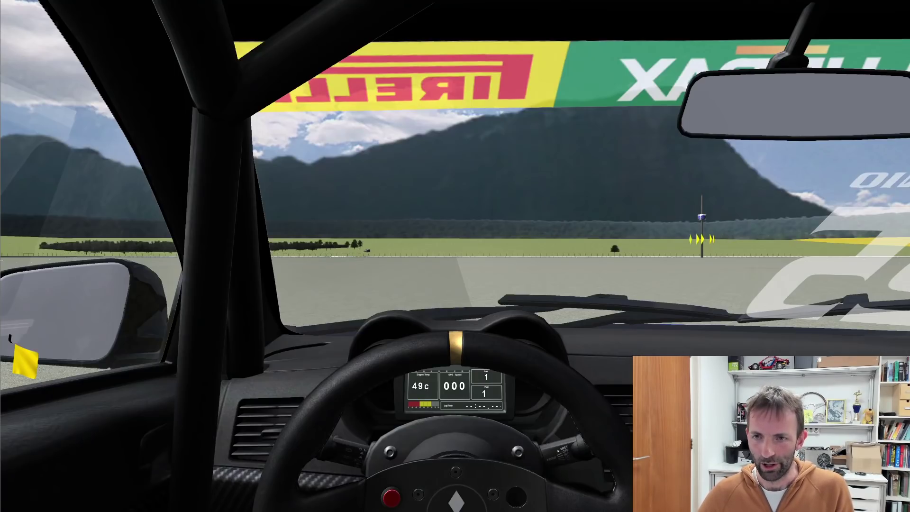
key(Up)
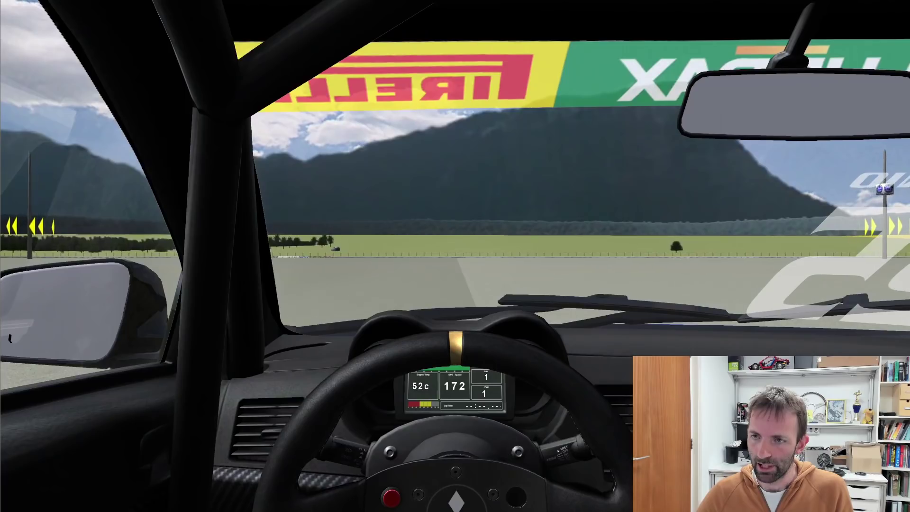
key(Down)
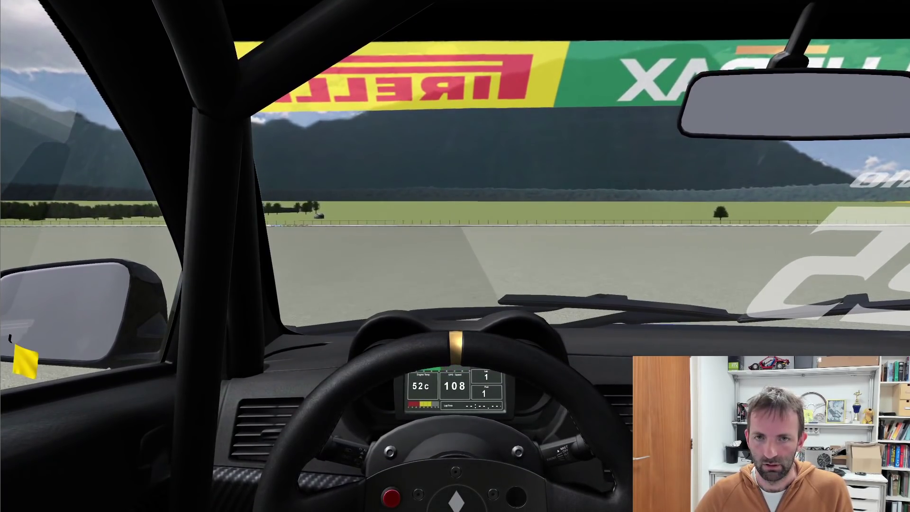
key(Down)
key(Down)
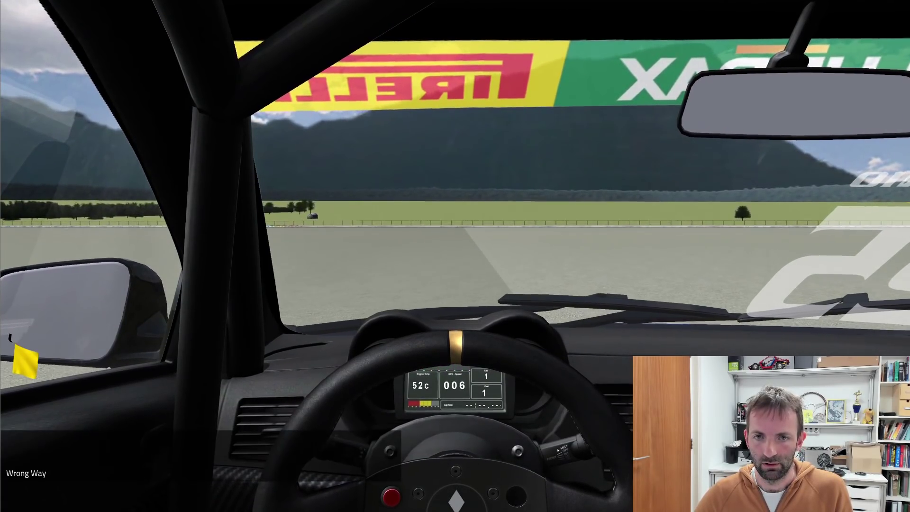
Accelerate again, hold a steady turn around the circle, then exit the session
key(Up)
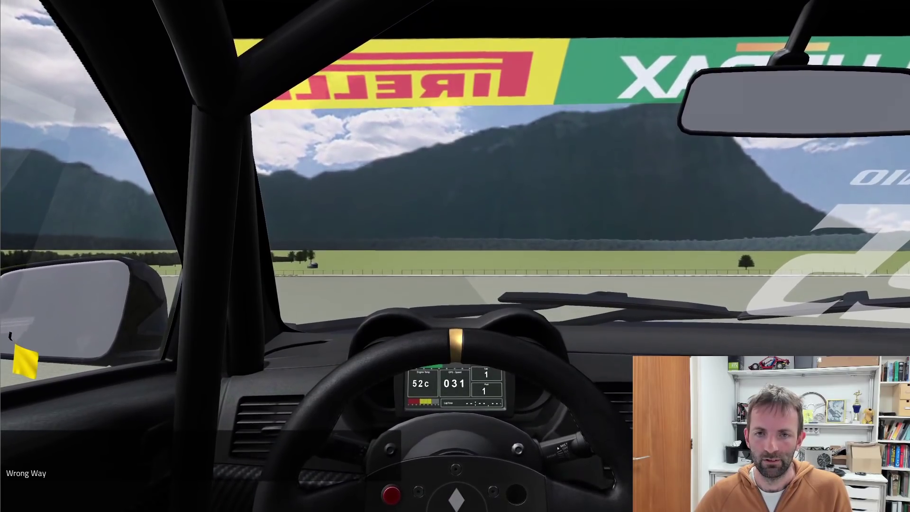
key(Right)
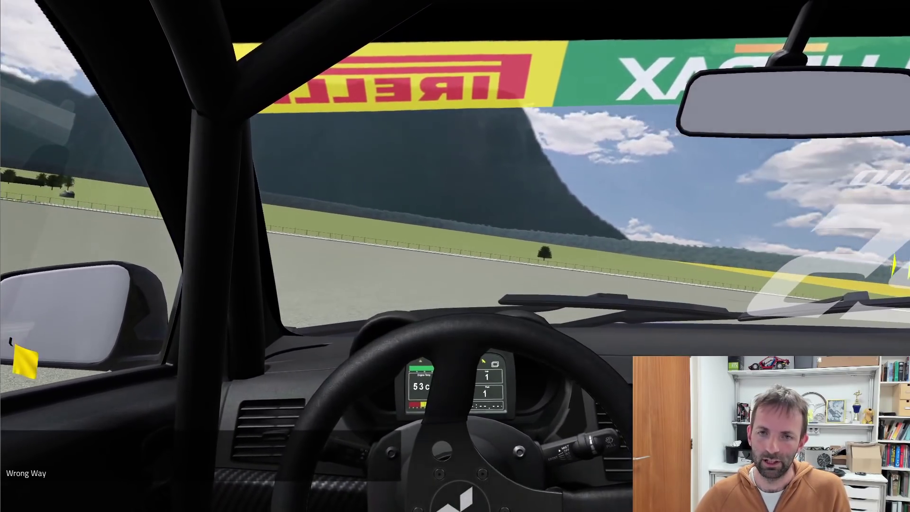
key(Left)
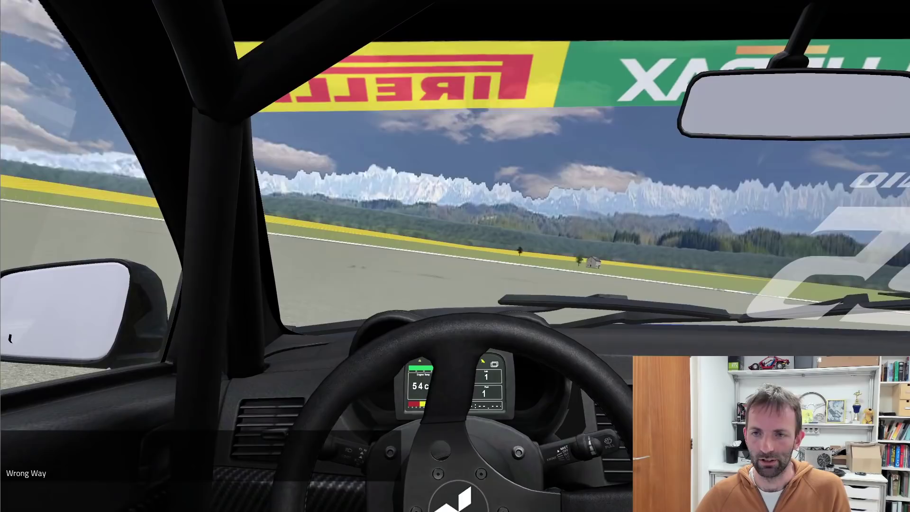
key(Left)
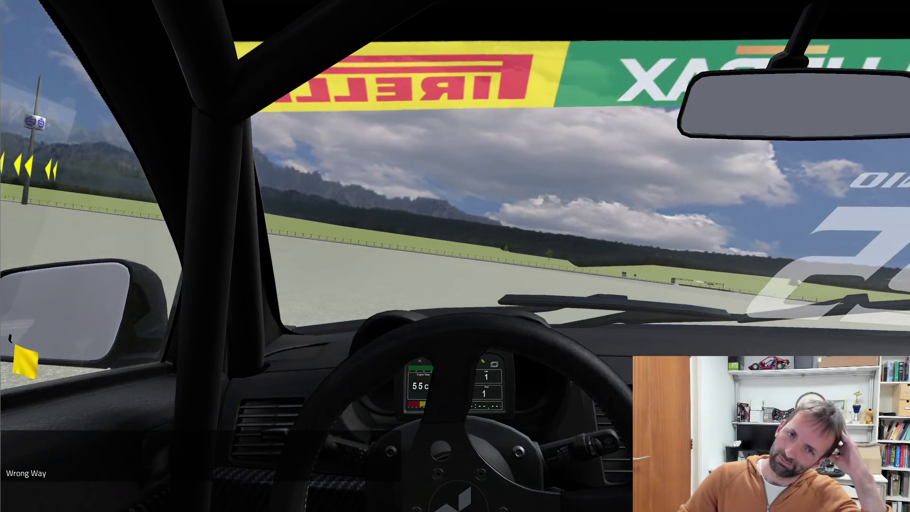
key(Left)
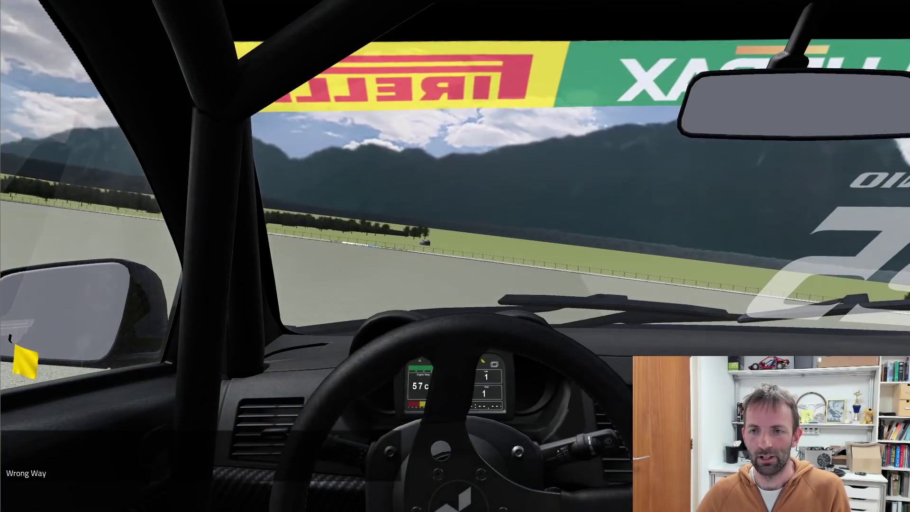
key(Escape)
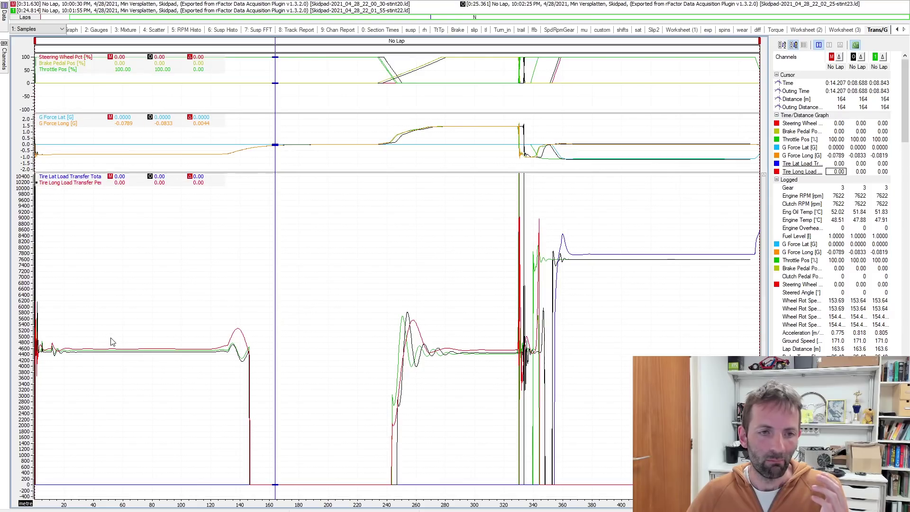
mouse_move(98, 369)
mouse_down()
mouse_move(64, 394)
mouse_move(147, 369)
mouse_move(216, 399)
mouse_move(478, 457)
mouse_move(609, 454)
mouse_up()
mouse_move(609, 454)
mouse_down()
mouse_move(645, 454)
mouse_move(156, 395)
mouse_up()
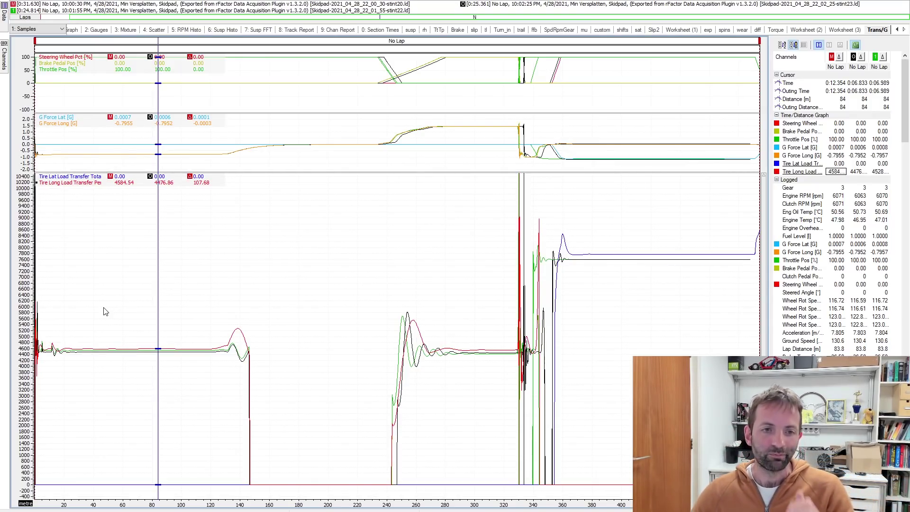
click(97, 357)
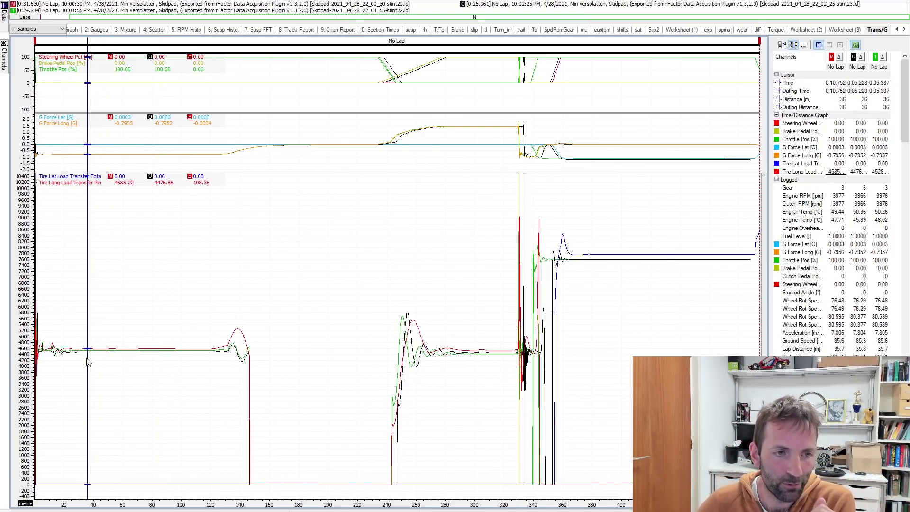
drag(102, 361, 104, 369)
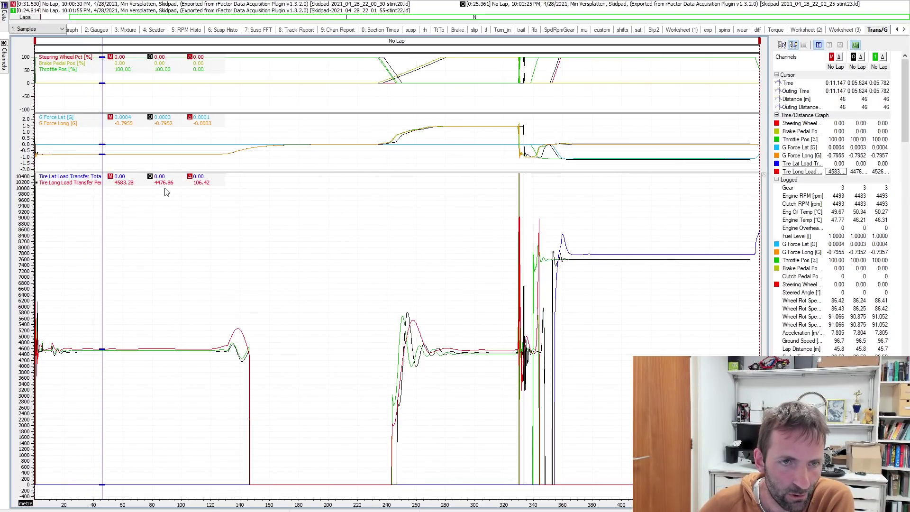
drag(170, 214, 157, 267)
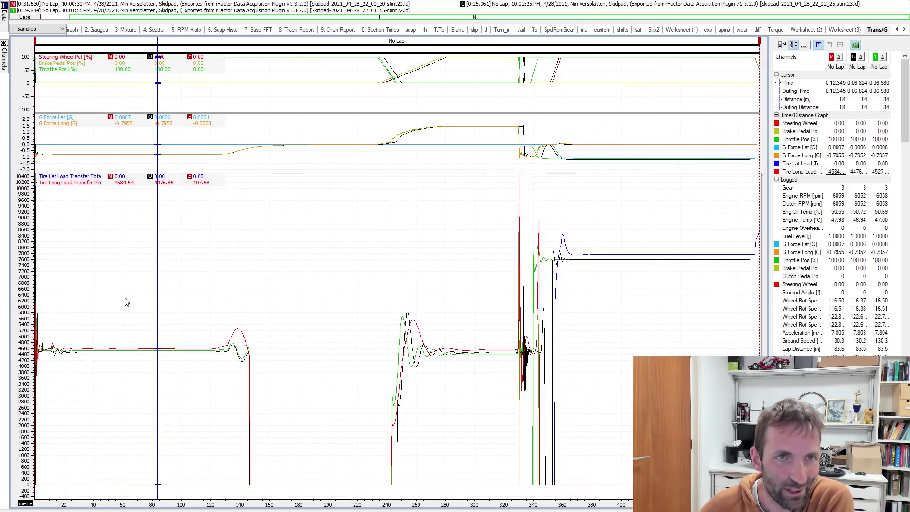
click(100, 351)
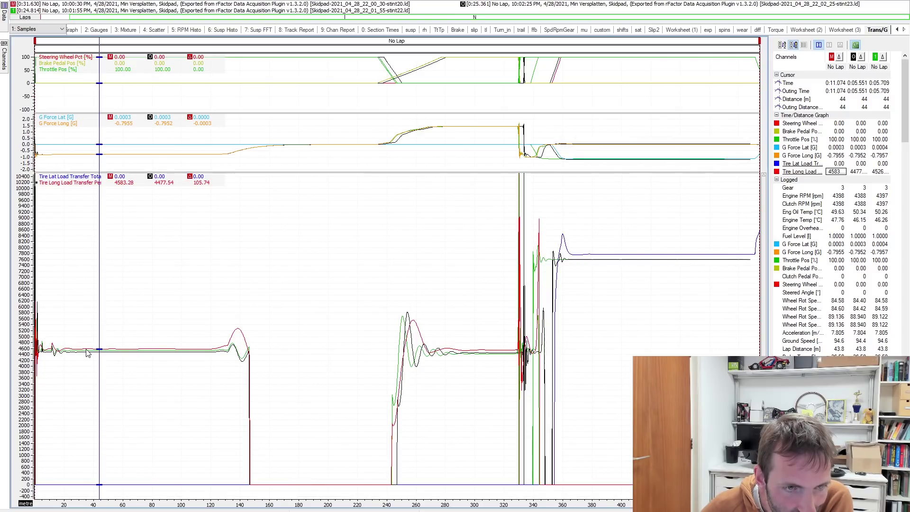
drag(100, 353, 137, 359)
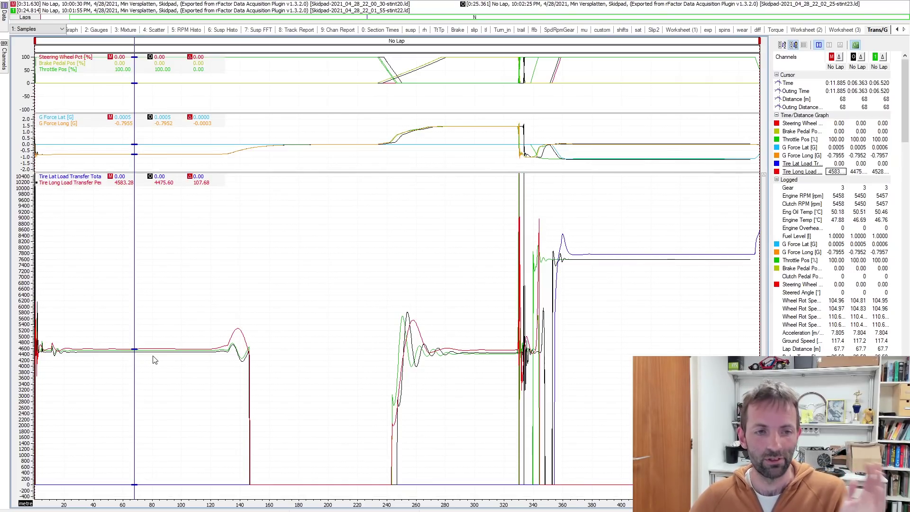
click(98, 363)
mouse_move(100, 362)
mouse_down()
mouse_move(87, 369)
mouse_move(318, 398)
mouse_up()
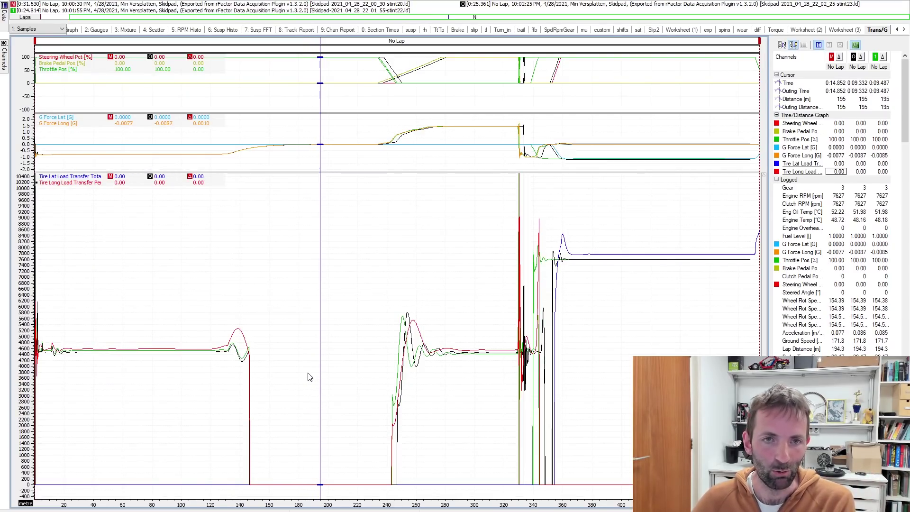
mouse_move(232, 371)
mouse_down()
mouse_move(156, 370)
mouse_move(203, 369)
mouse_move(360, 406)
mouse_move(428, 397)
mouse_move(400, 392)
mouse_move(406, 384)
mouse_up()
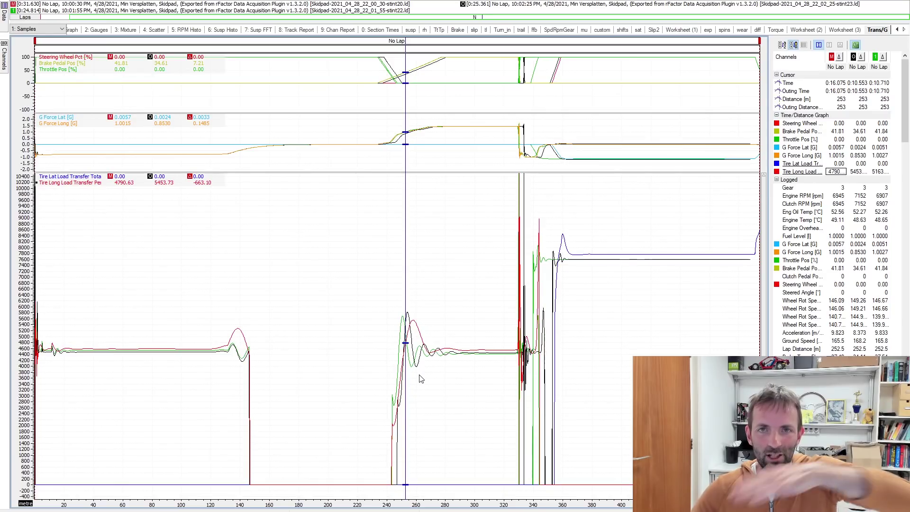
drag(424, 367, 506, 377)
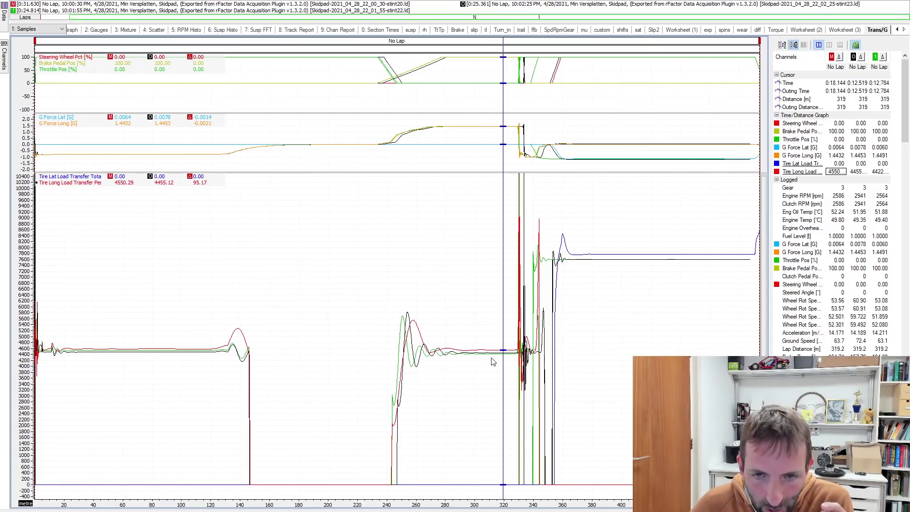
drag(503, 358, 499, 361)
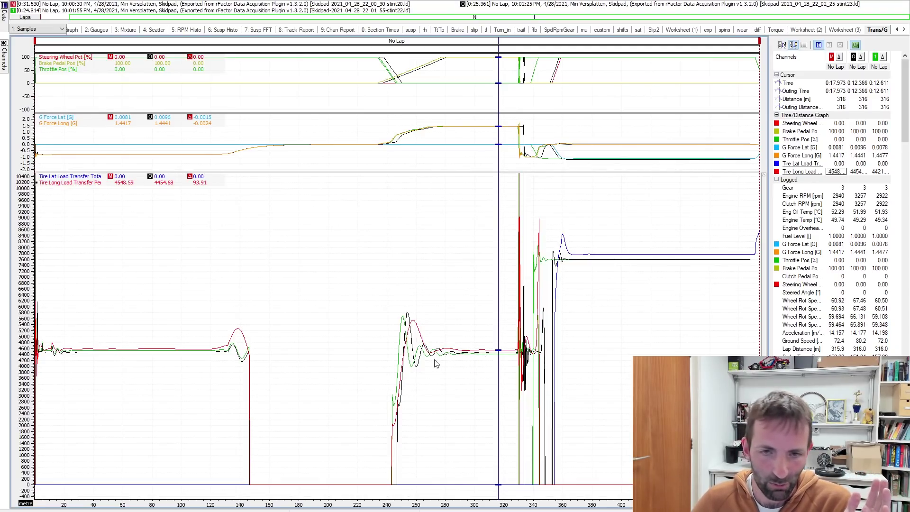
click(108, 366)
drag(110, 366, 466, 398)
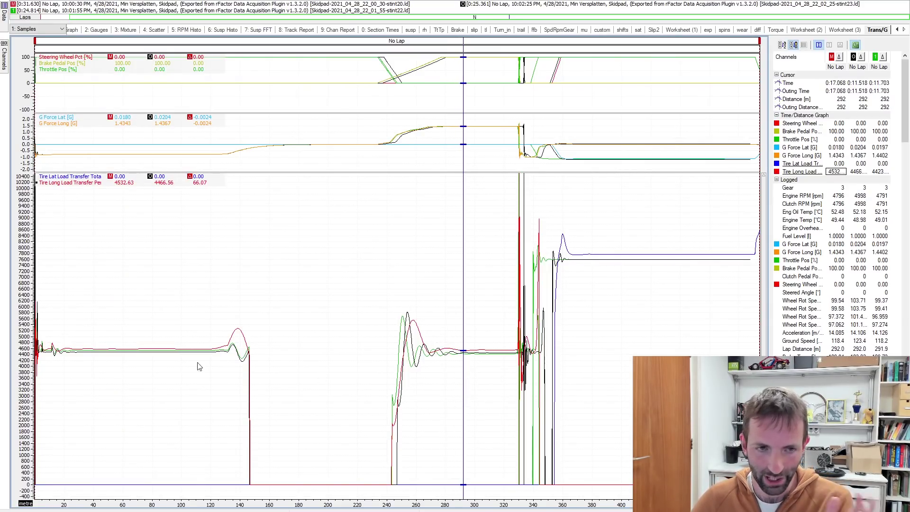
drag(111, 369, 122, 375)
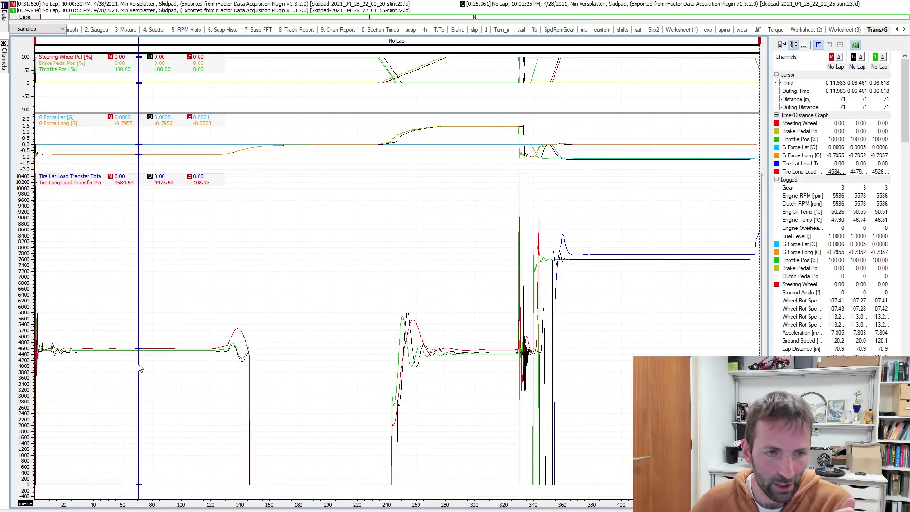
mouse_move(139, 368)
mouse_down()
mouse_move(455, 386)
mouse_move(509, 348)
mouse_up()
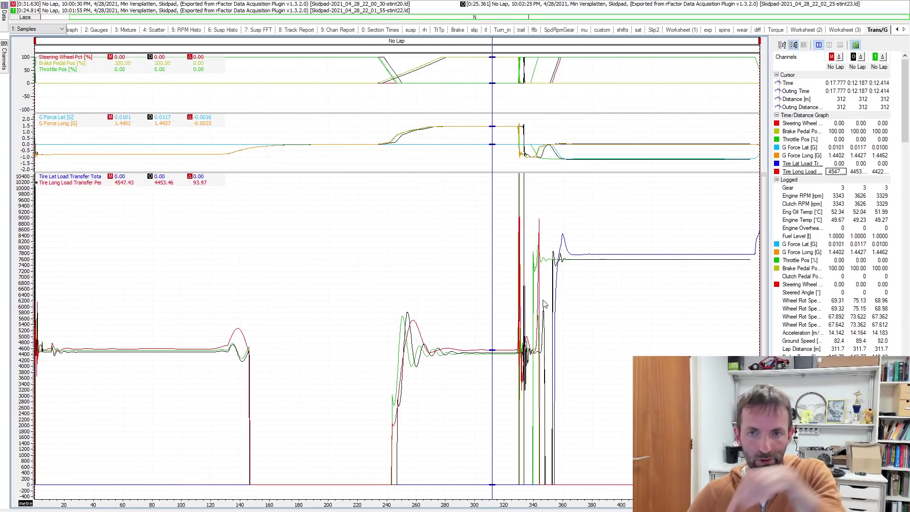
mouse_move(545, 305)
mouse_down()
mouse_move(637, 296)
mouse_move(626, 292)
mouse_move(637, 283)
mouse_up()
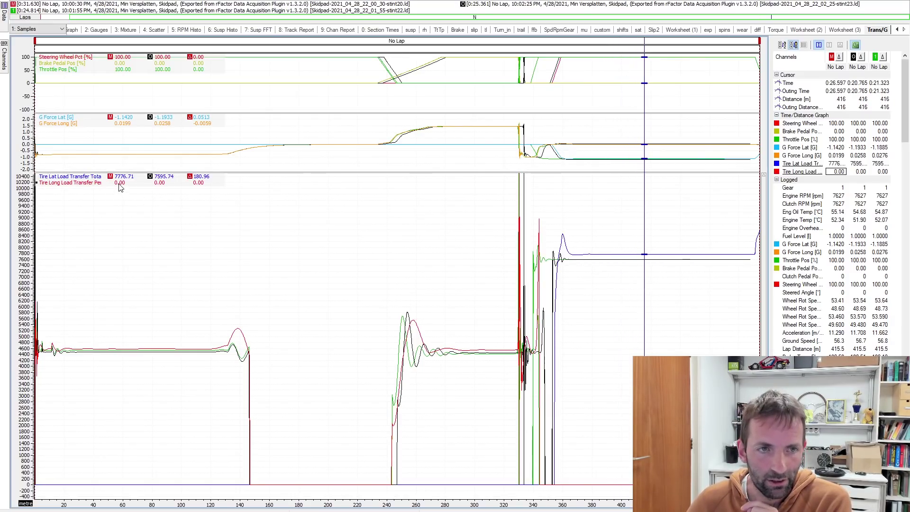
drag(161, 187, 168, 187)
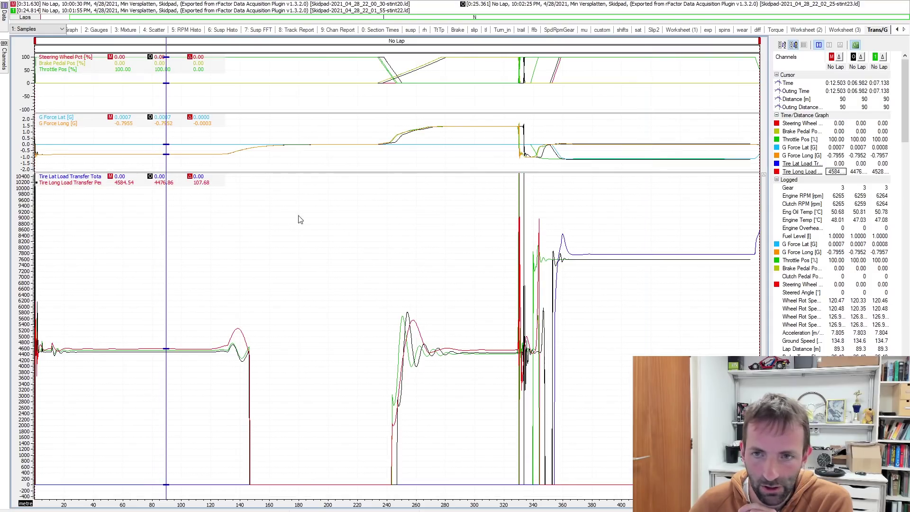
mouse_move(612, 299)
mouse_down()
mouse_move(659, 299)
mouse_move(610, 278)
mouse_up()
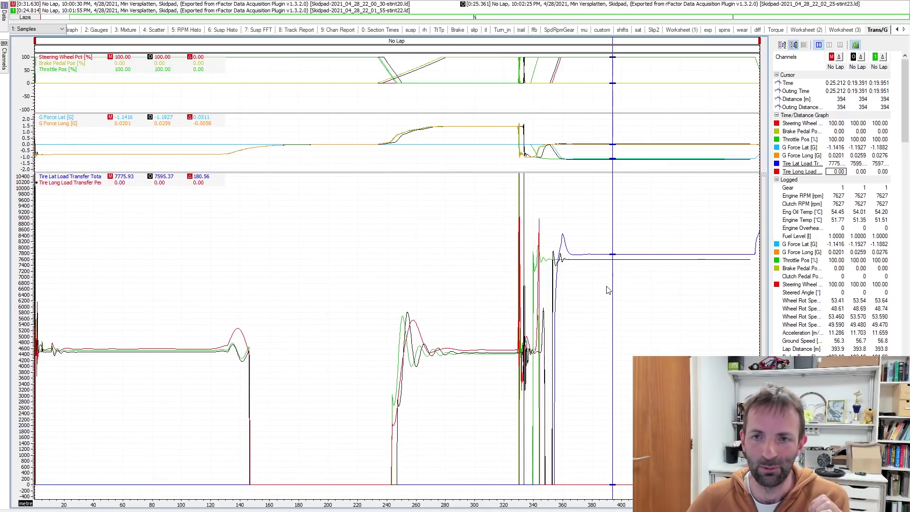
drag(611, 289, 641, 285)
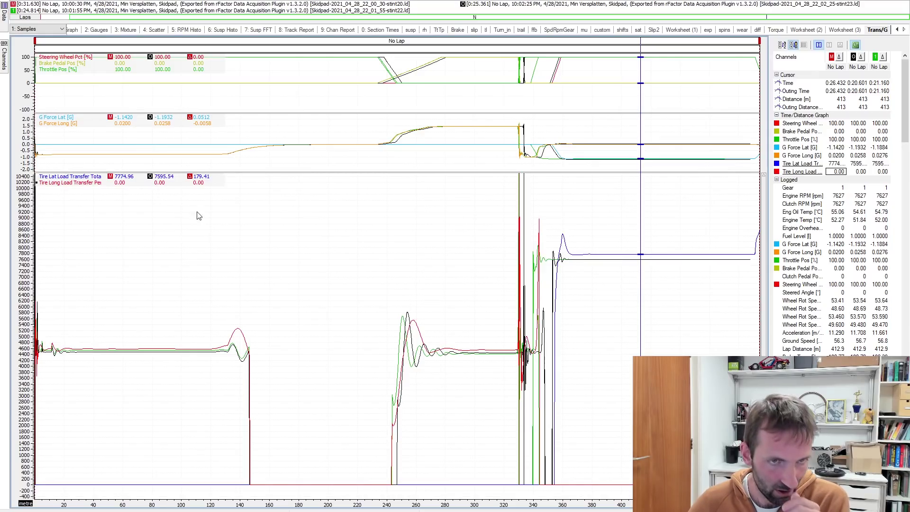
drag(633, 288, 678, 296)
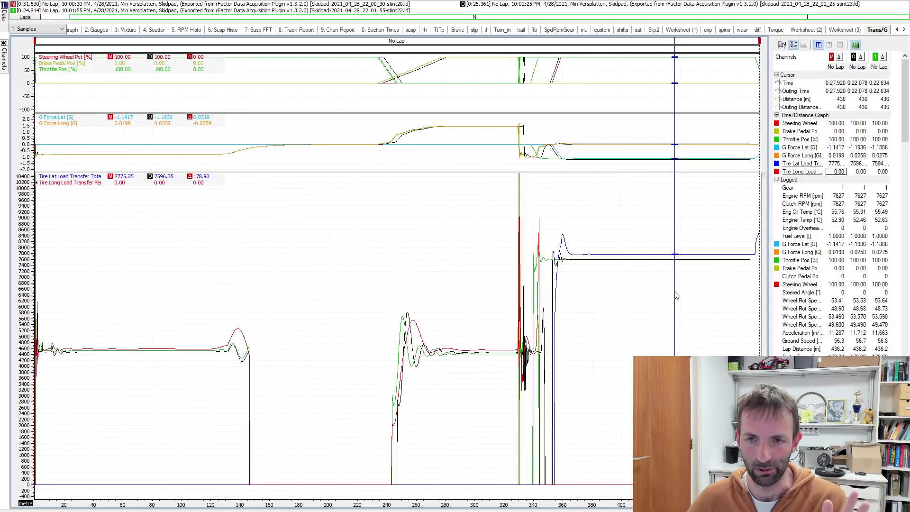
click(165, 308)
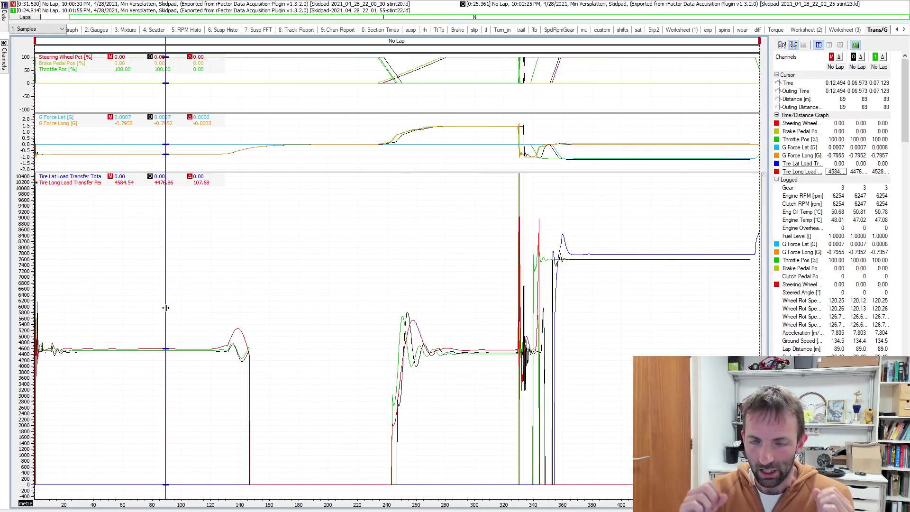
Move the cursor to about 39 m to read front and rear tire loads
drag(166, 308, 662, 310)
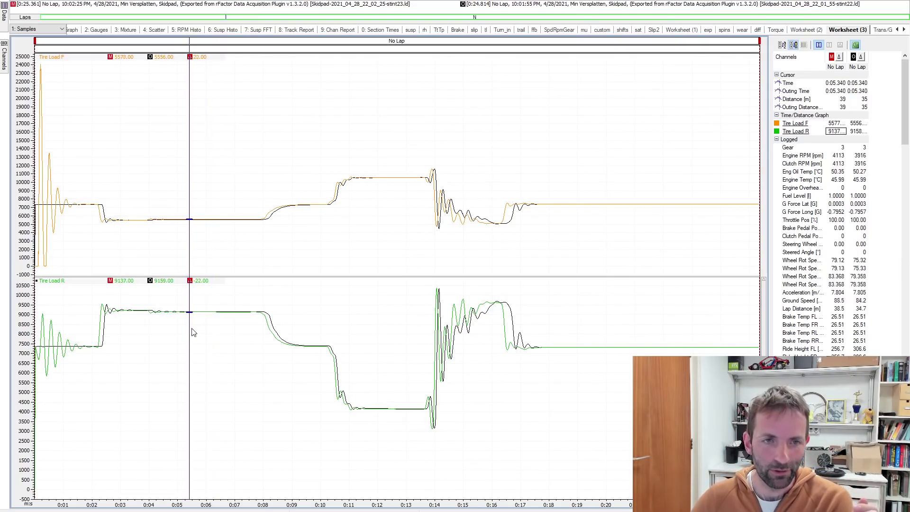
drag(211, 263, 523, 341)
drag(581, 364, 177, 350)
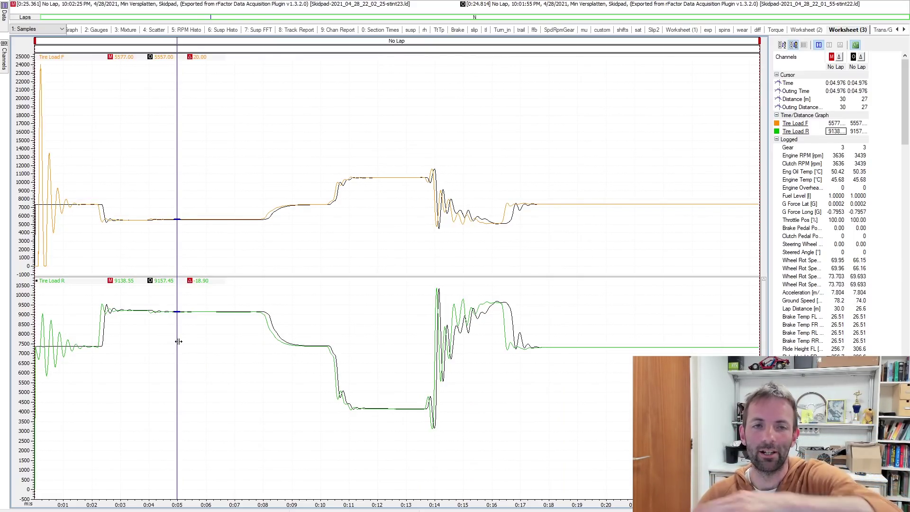
mouse_move(179, 342)
mouse_down()
mouse_move(84, 351)
mouse_move(192, 342)
mouse_up()
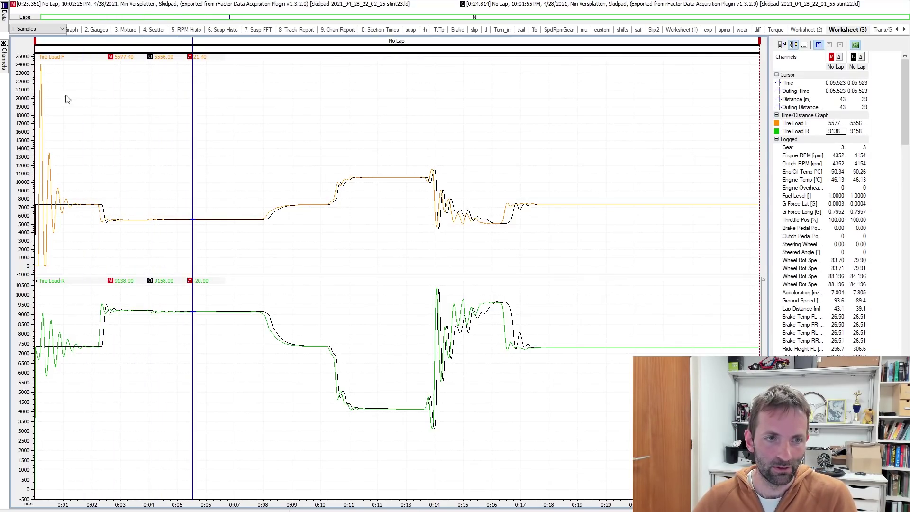
click(223, 178)
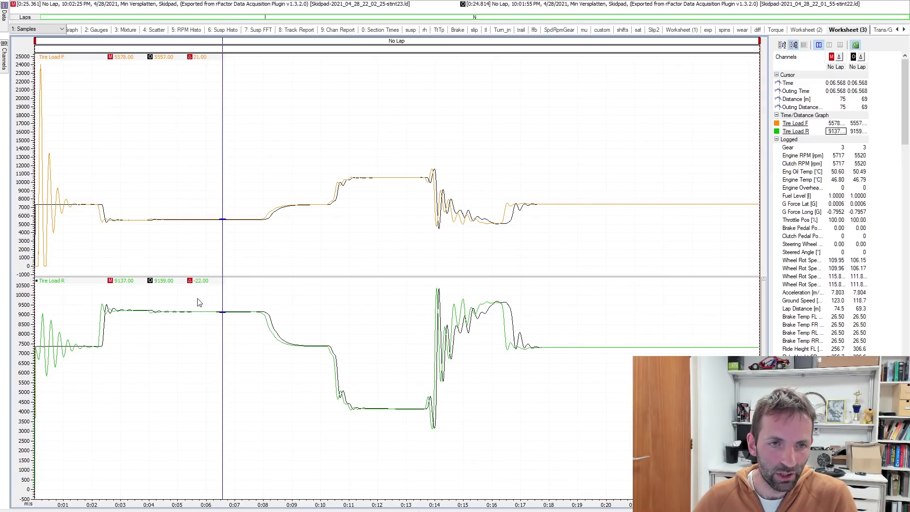
mouse_move(200, 240)
mouse_down()
mouse_move(395, 299)
mouse_move(394, 188)
mouse_up()
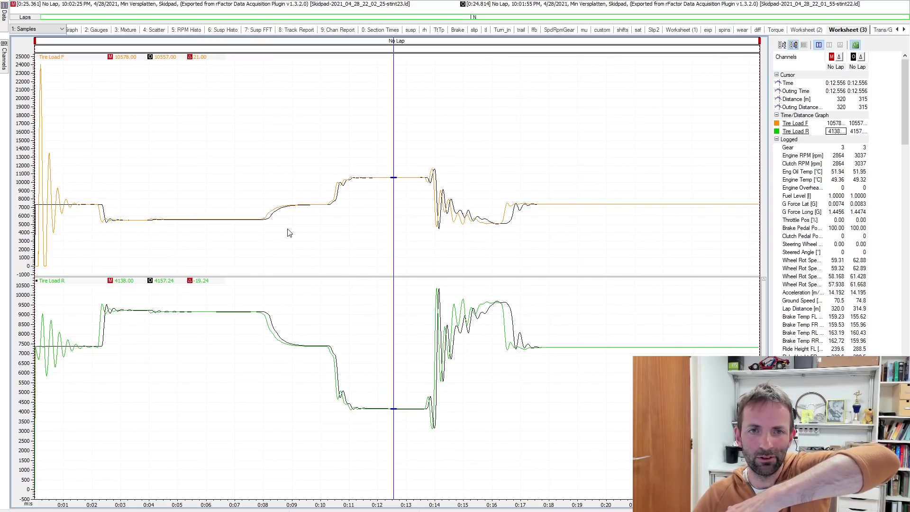
mouse_move(192, 240)
mouse_down()
mouse_move(349, 267)
mouse_move(644, 268)
mouse_up()
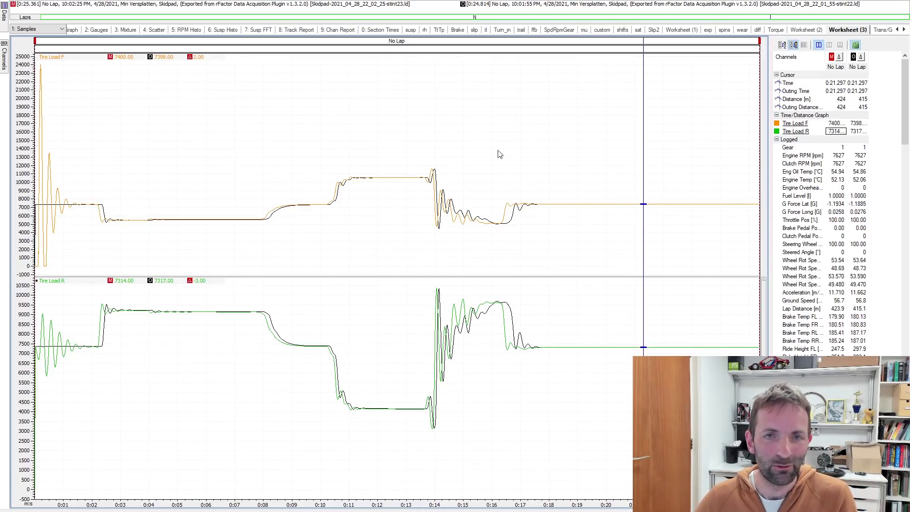
drag(604, 377, 641, 376)
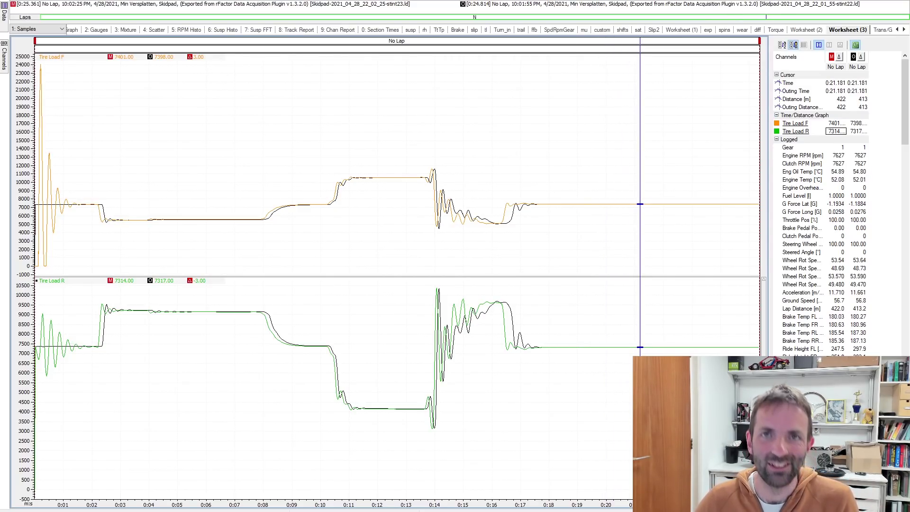